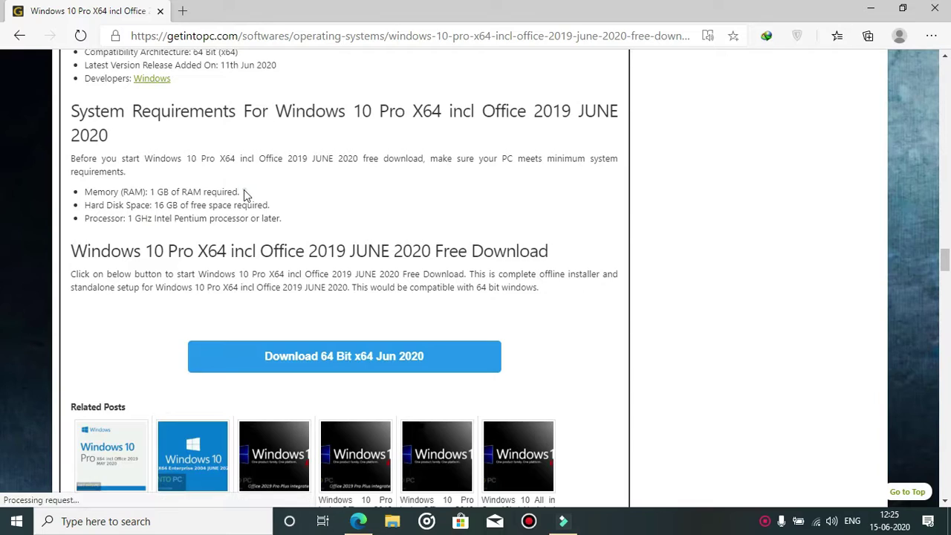
Step: Highlight the system requirements and start the 64-bit June 2020 download of Windows 10 Pro with Office 2019
{"action": "left_click_drag", "start_coordinate": [227, 192], "coordinate": [84, 50]}
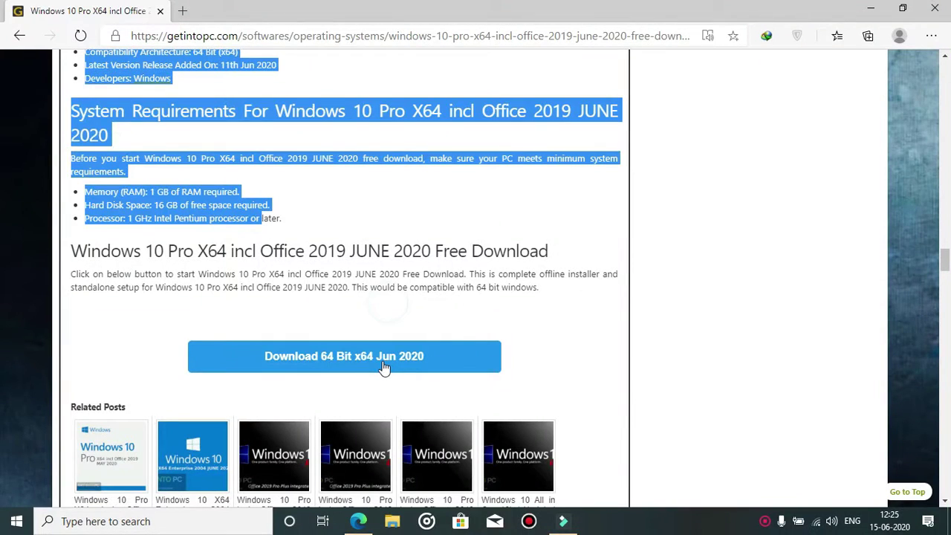
{"action": "left_click", "coordinate": [384, 368]}
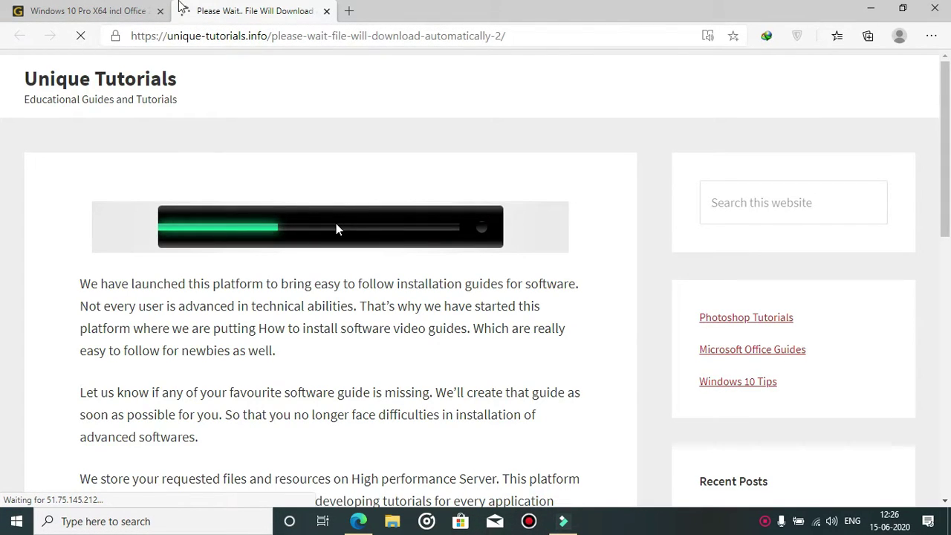
{"action": "left_click_drag", "start_coordinate": [336, 223], "coordinate": [557, 285]}
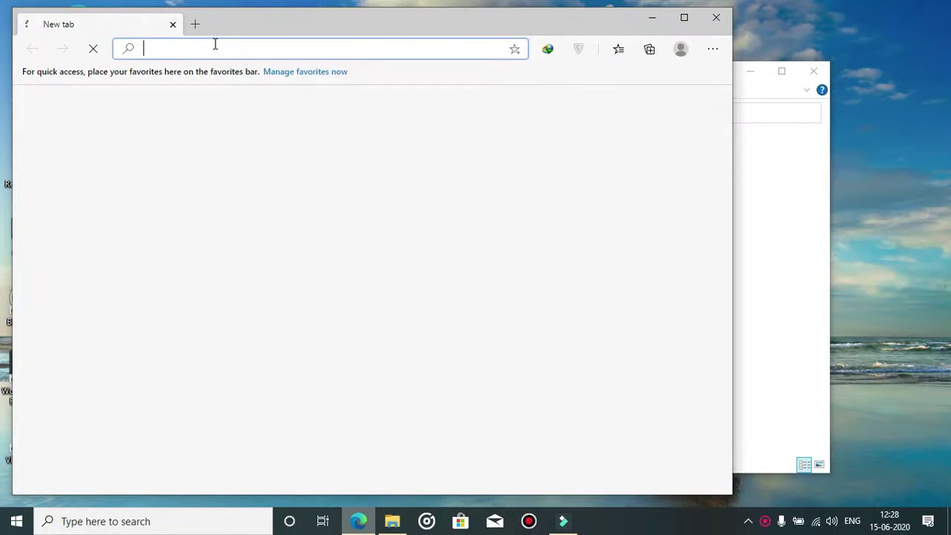
Step: Search the web for "download rufus 2.18"
{"action": "type", "text": "dow"}
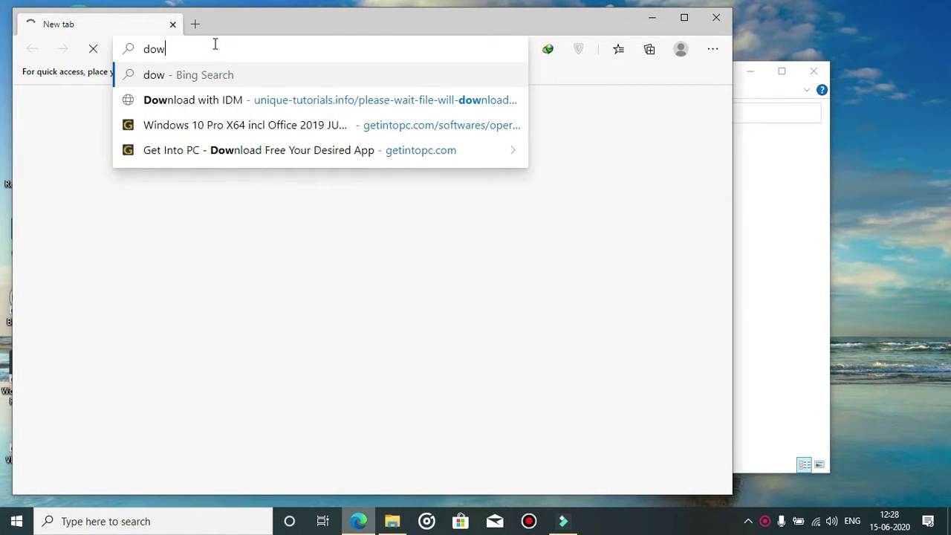
{"action": "type", "text": "nload ruf"}
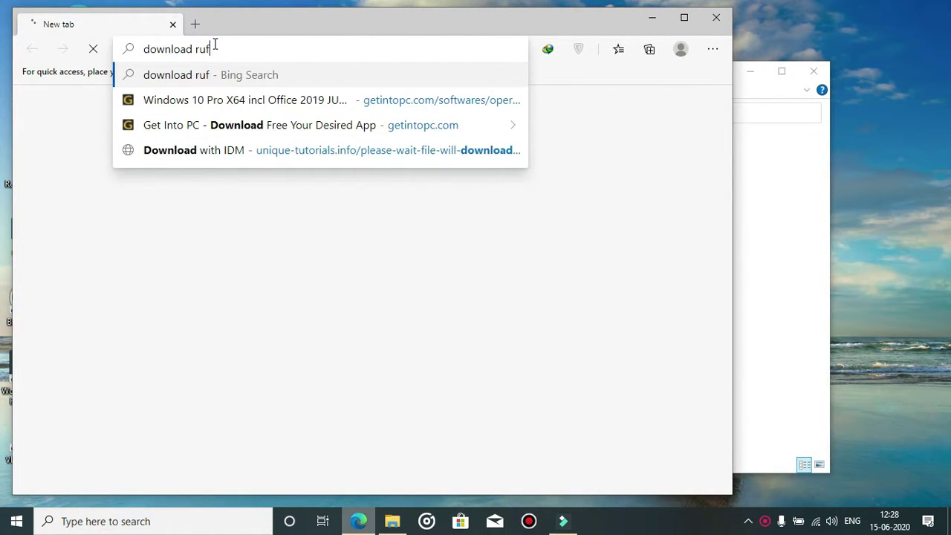
{"action": "type", "text": "us 2"}
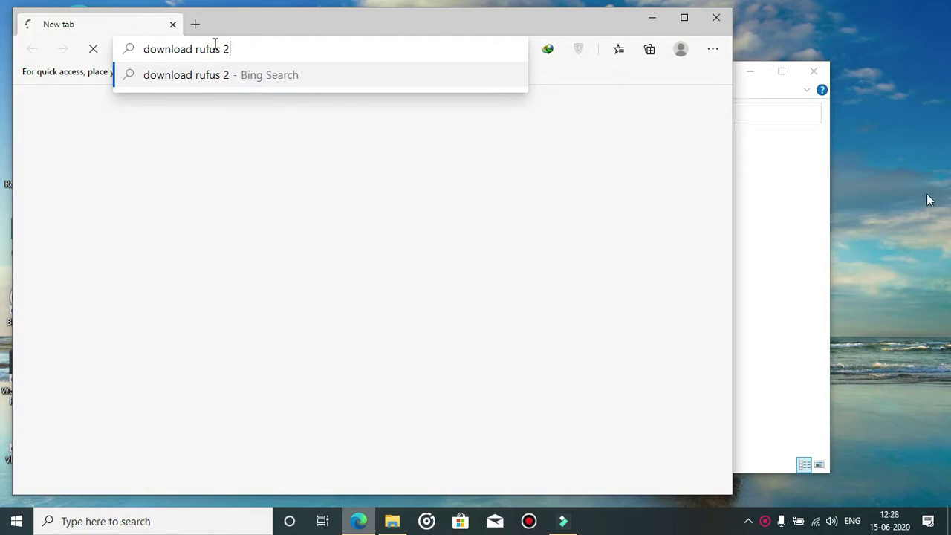
{"action": "type", "text": ".18"}
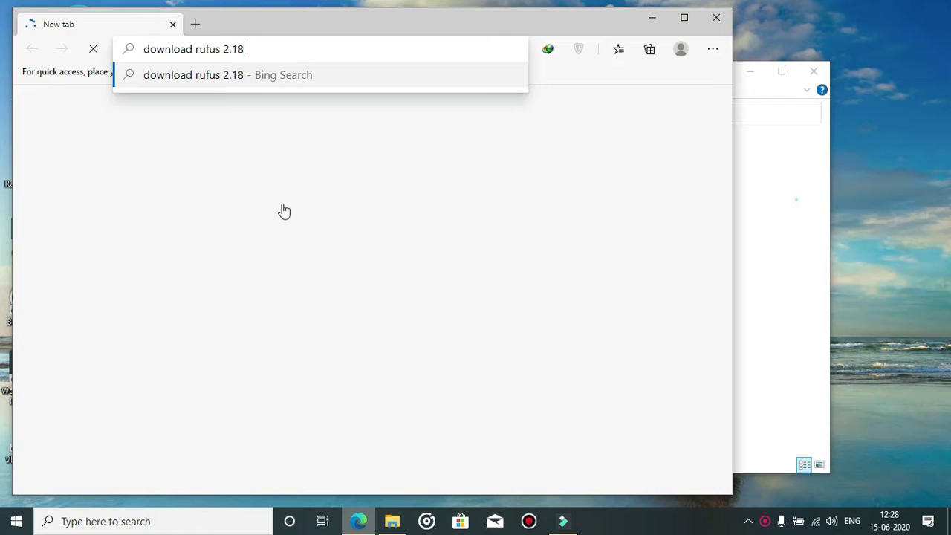
Step: Inspect the properties of the _Getintopc.com_W10X64.PRO.OFF19.ENU.MAY2020 ISO file in the Compressed folder, including its name, size and location
{"action": "key", "text": "super+d"}
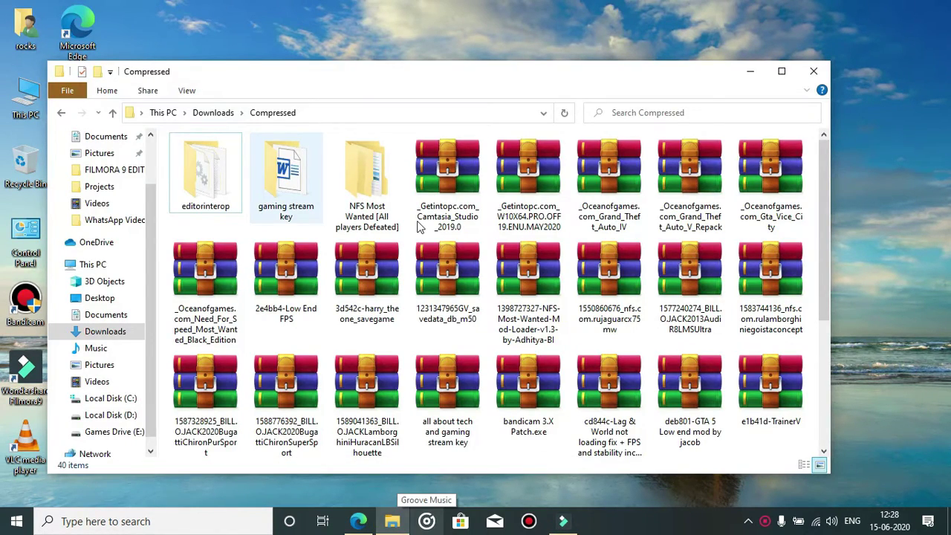
{"action": "left_click", "coordinate": [540, 202]}
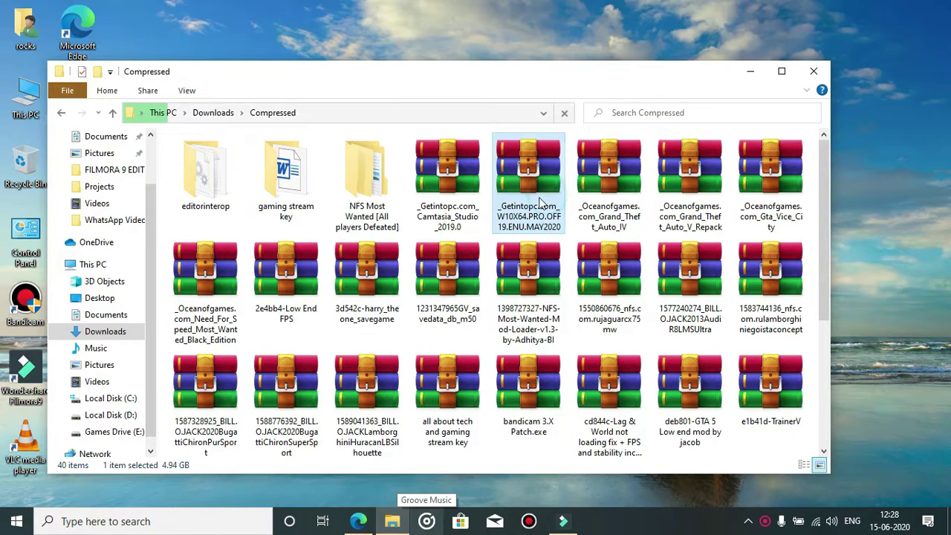
{"action": "right_click", "coordinate": [540, 201]}
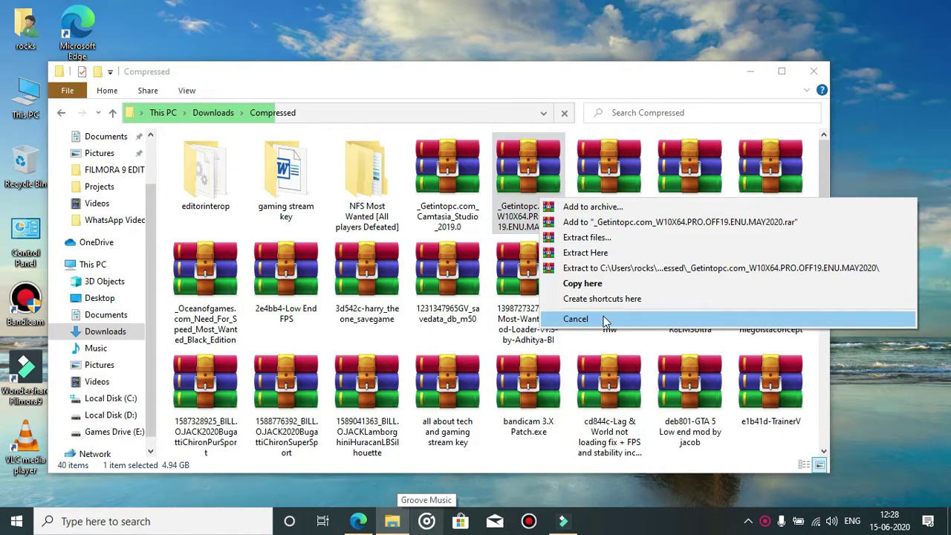
{"action": "left_click", "coordinate": [522, 177]}
{"action": "right_click", "coordinate": [522, 177]}
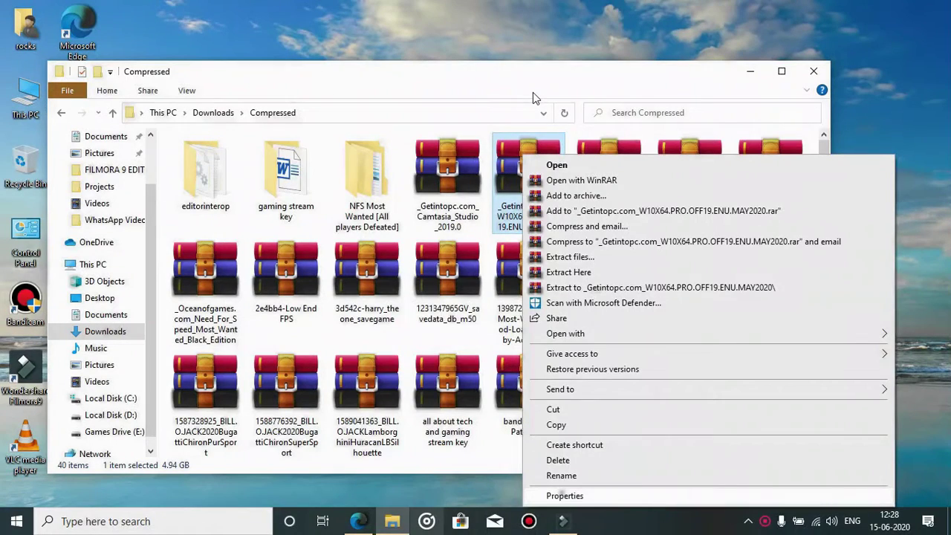
{"action": "left_click", "coordinate": [528, 174]}
{"action": "left_click", "coordinate": [753, 209]}
{"action": "left_click", "coordinate": [757, 208]}
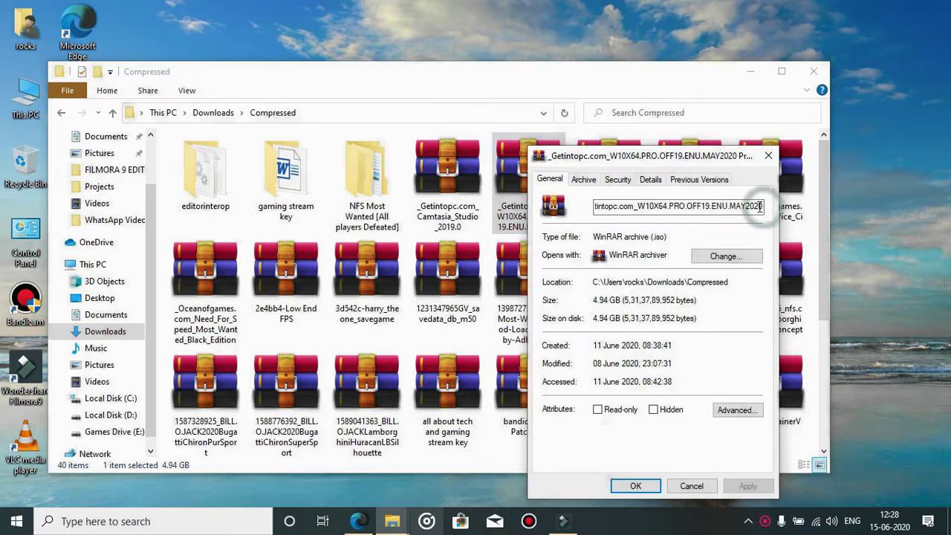
{"action": "left_click_drag", "start_coordinate": [759, 208], "coordinate": [572, 211]}
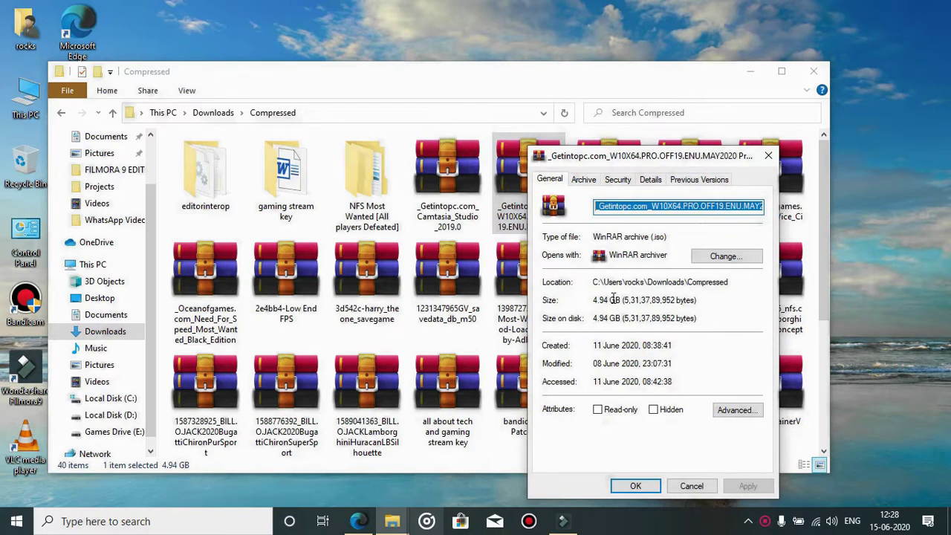
{"action": "left_click_drag", "start_coordinate": [618, 299], "coordinate": [618, 280]}
{"action": "left_click", "coordinate": [632, 485]}
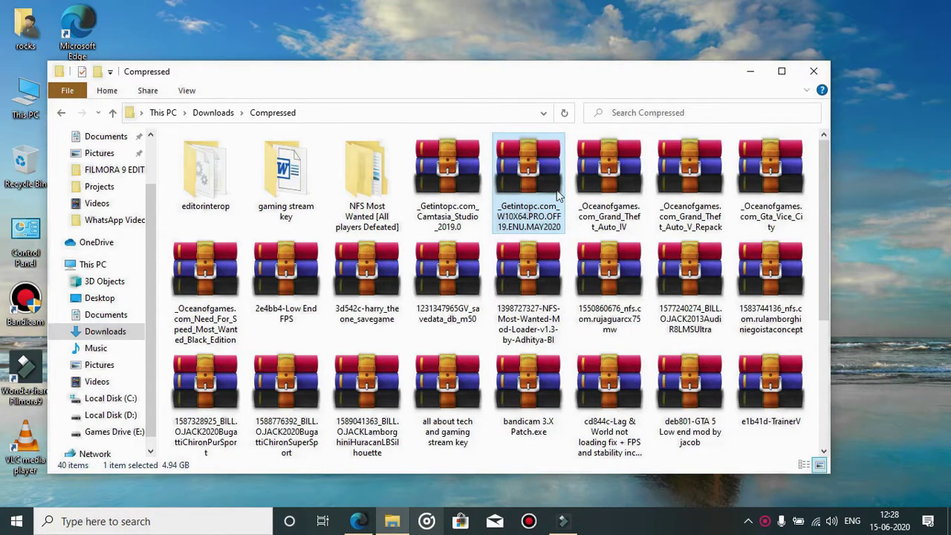
Step: Extract the Windows 10 ISO into a _Getintopc.com_W10X64.PRO.OFF19.ENU.MAY2020 subfolder and close the Compressed folder window
{"action": "right_click", "coordinate": [496, 169]}
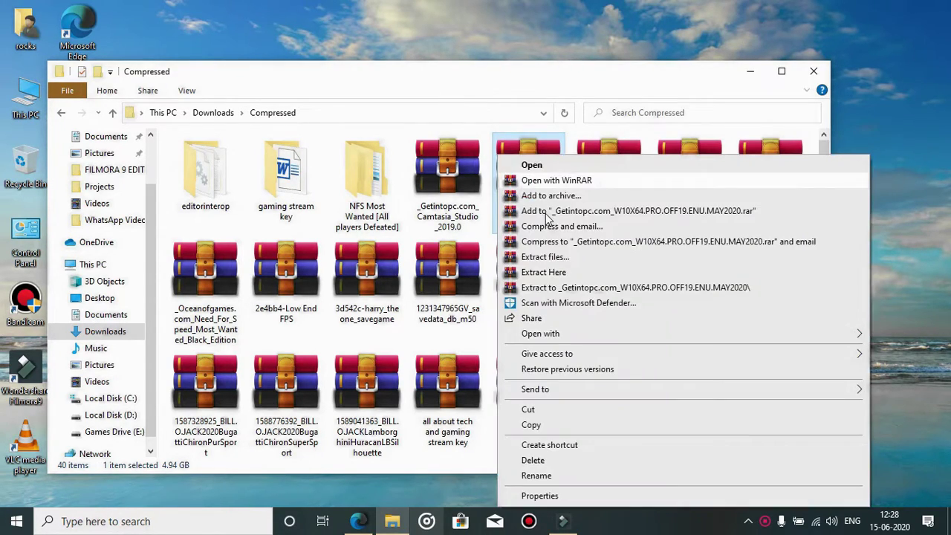
{"action": "left_click", "coordinate": [561, 288]}
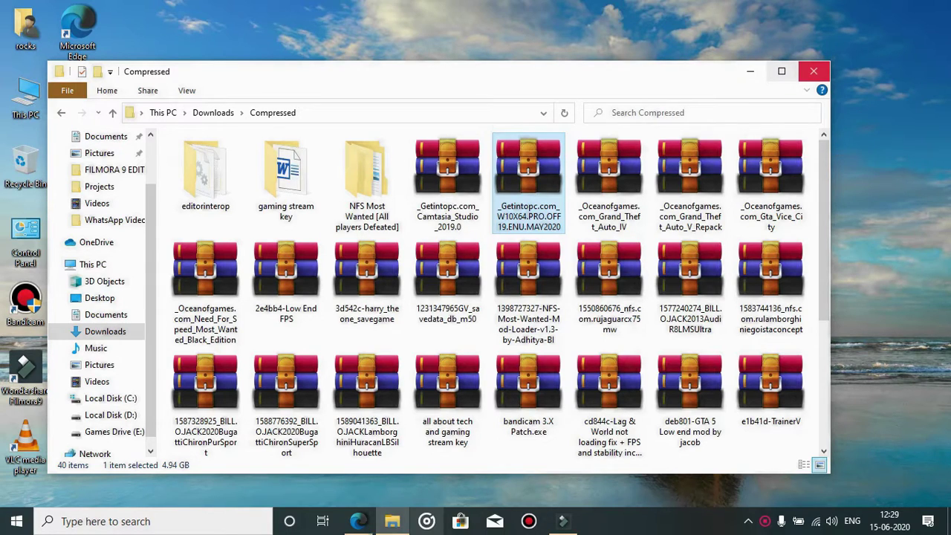
{"action": "left_click", "coordinate": [813, 71]}
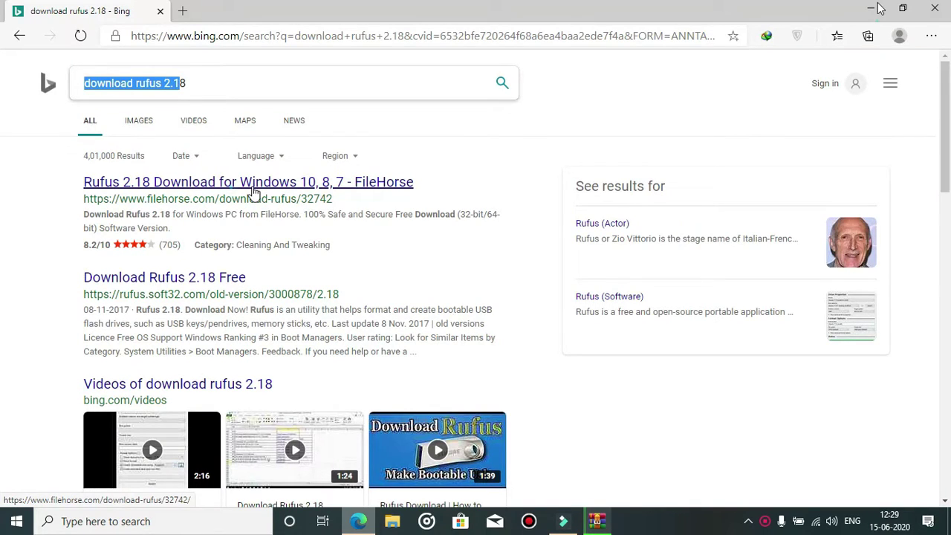
Step: Open the FileHorse download page for Rufus 2.18 from the search results
{"action": "left_click", "coordinate": [252, 192]}
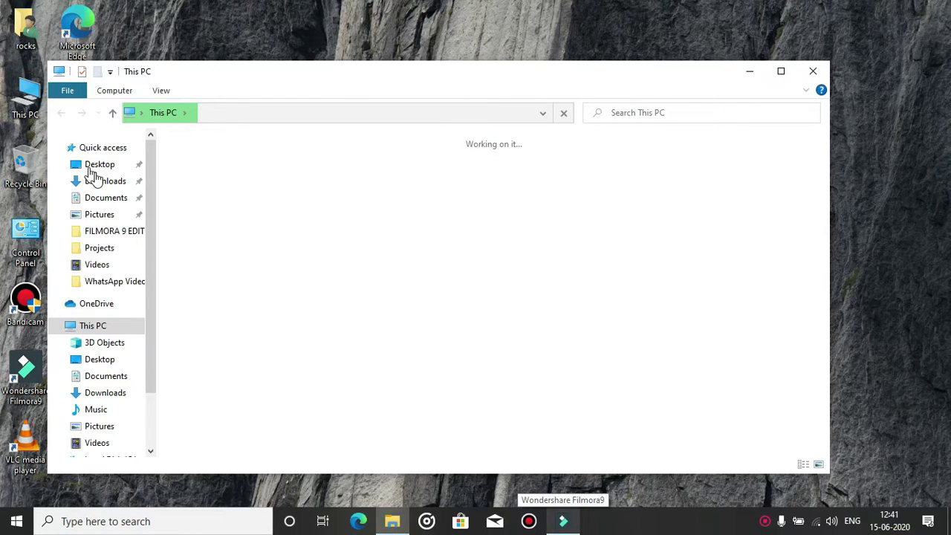
Step: Delete the editorinterop, gaming stream key and NFS Most Wanted folders from the Compressed folder in Downloads
{"action": "left_click", "coordinate": [119, 180]}
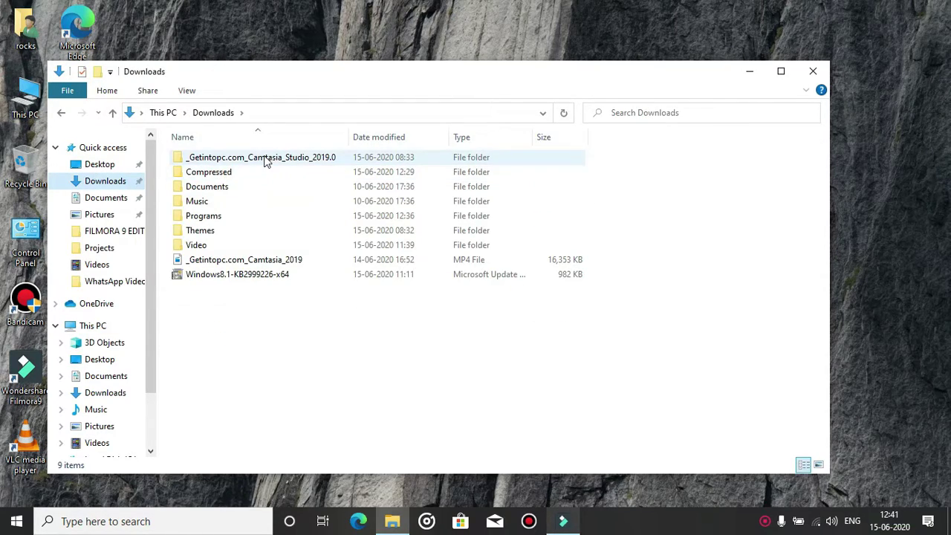
{"action": "left_click", "coordinate": [239, 175]}
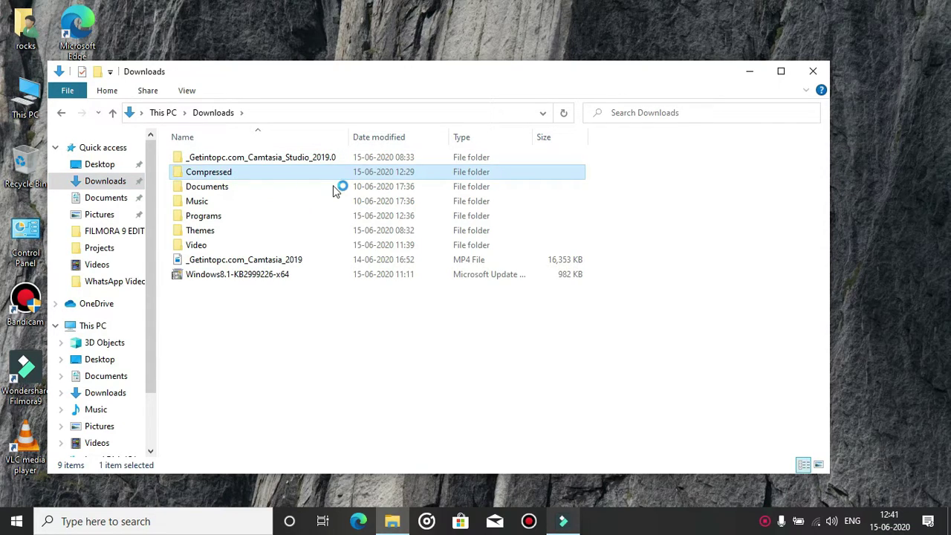
{"action": "double_click", "coordinate": [318, 175]}
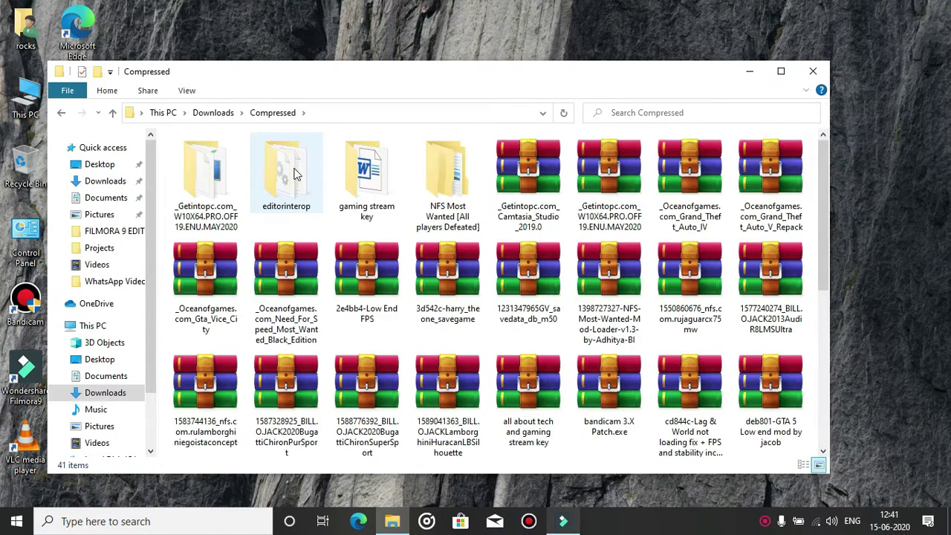
{"action": "left_click", "coordinate": [294, 174]}
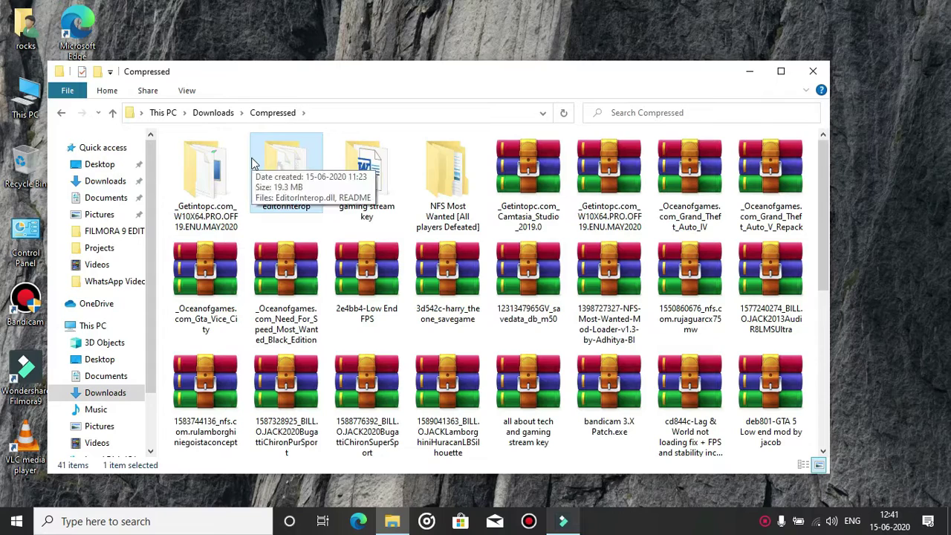
{"action": "key", "text": "shift+Right"}
{"action": "key", "text": "shift+Right"}
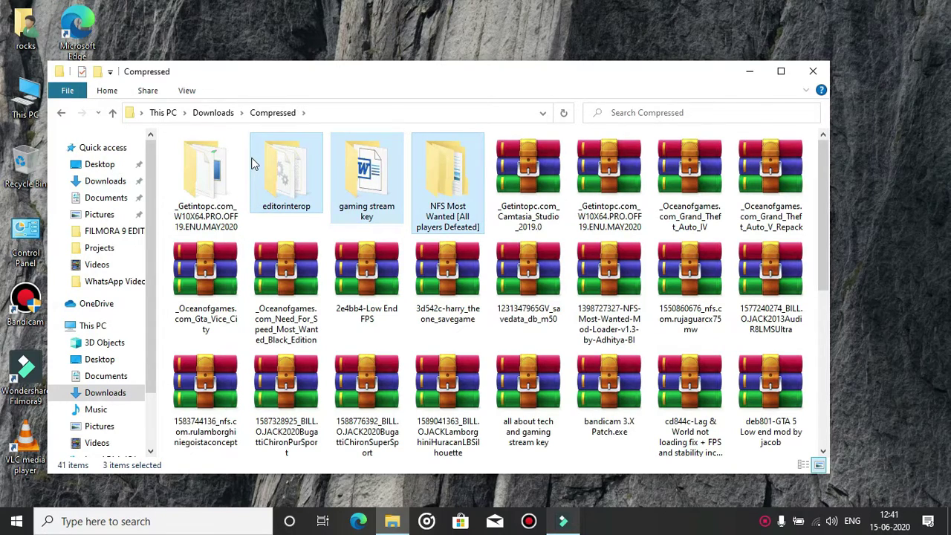
{"action": "key", "text": "Delete"}
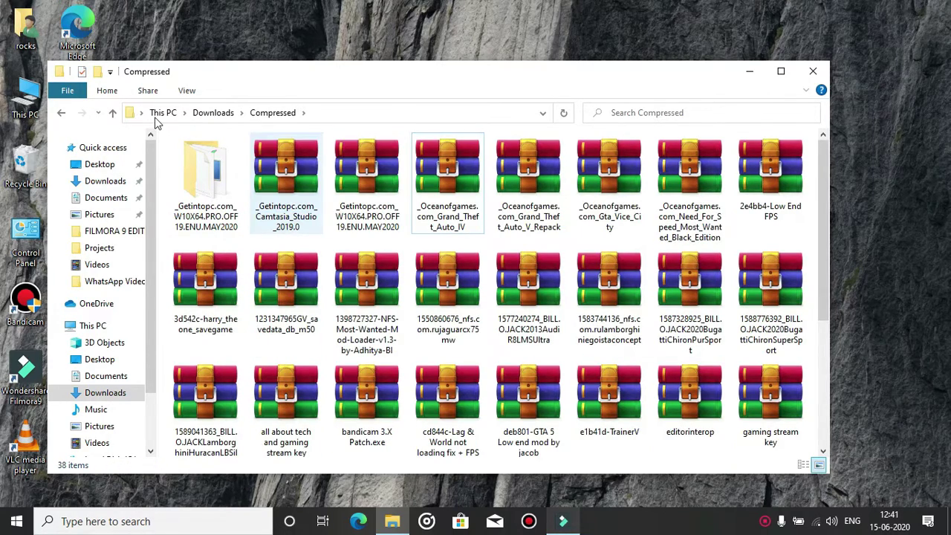
Step: Check the properties of the extracted _Getintopc.com_W10X64.PRO.OFF19.ENU.MAY2020 folder and close them
{"action": "left_click", "coordinate": [171, 205]}
{"action": "right_click", "coordinate": [198, 208]}
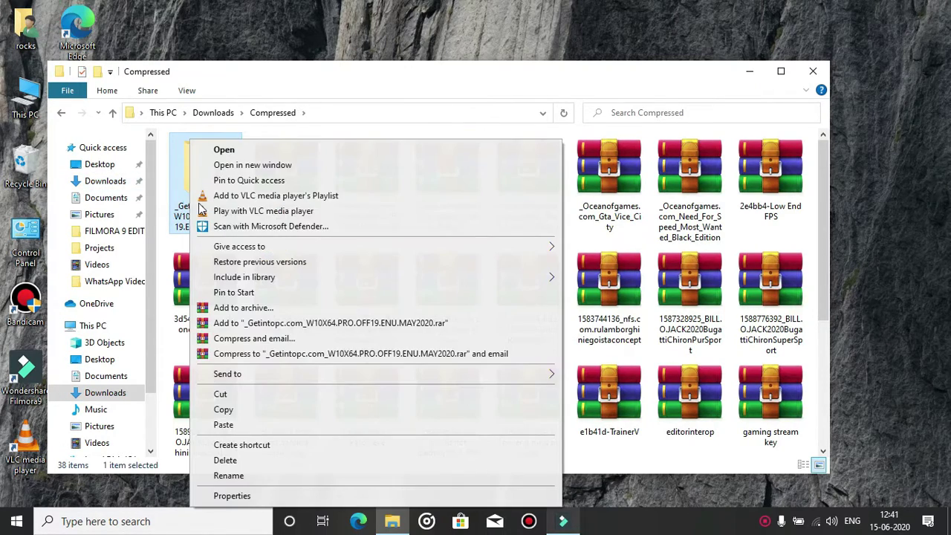
{"action": "key", "text": "Escape"}
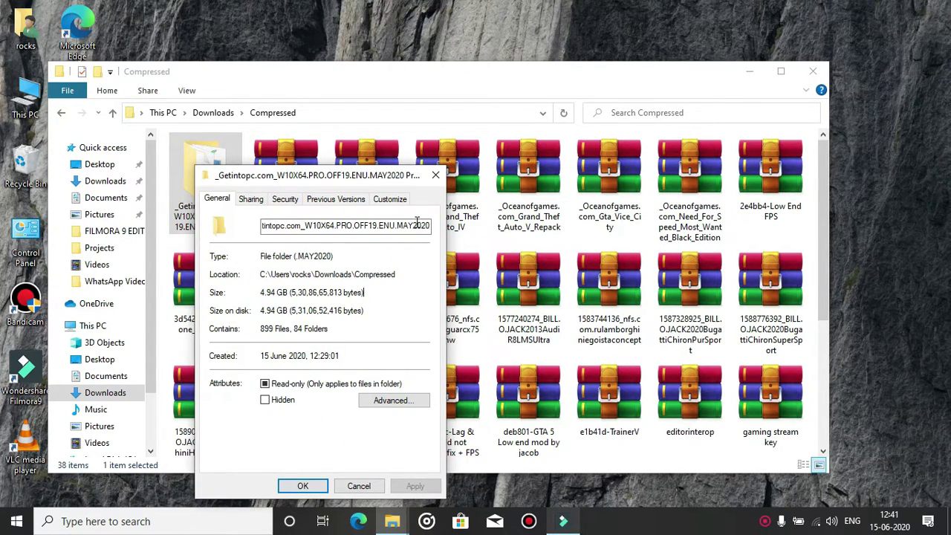
{"action": "double_click", "coordinate": [351, 222]}
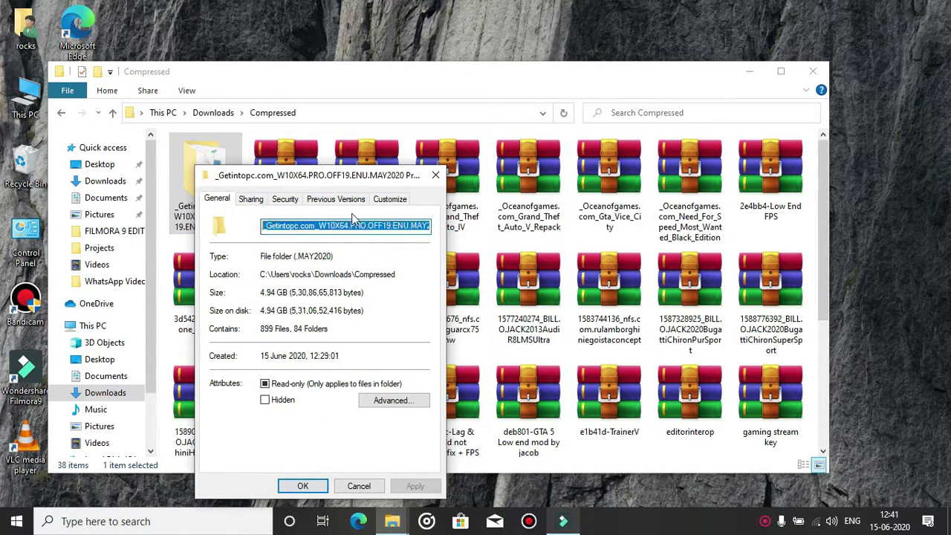
{"action": "left_click", "coordinate": [436, 180]}
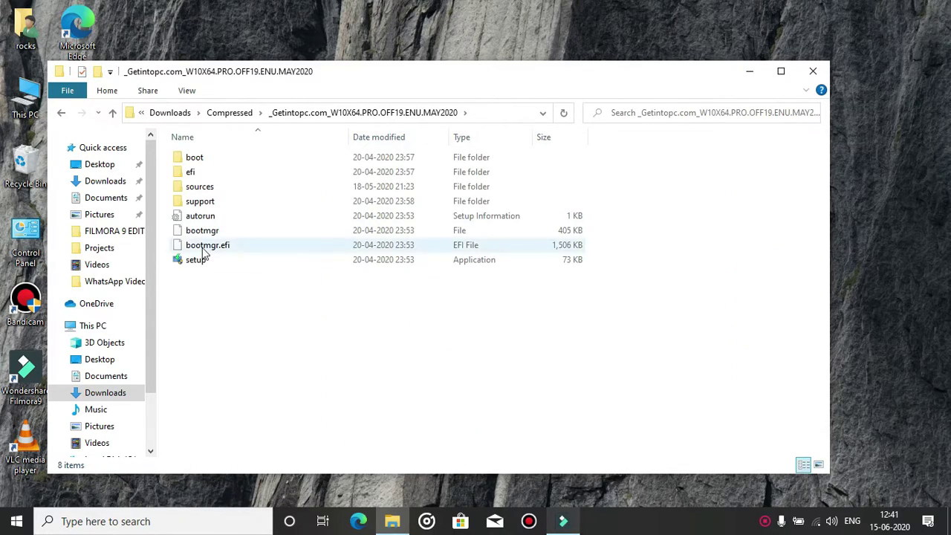
Step: Launch the Windows 10 setup from the extracted folder and open the options for how it downloads updates
{"action": "double_click", "coordinate": [196, 261]}
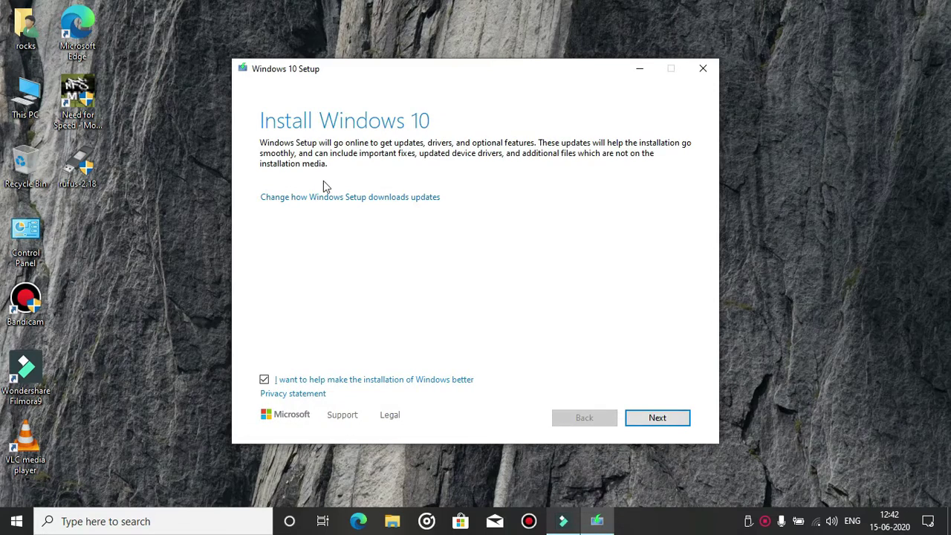
{"action": "left_click", "coordinate": [396, 198]}
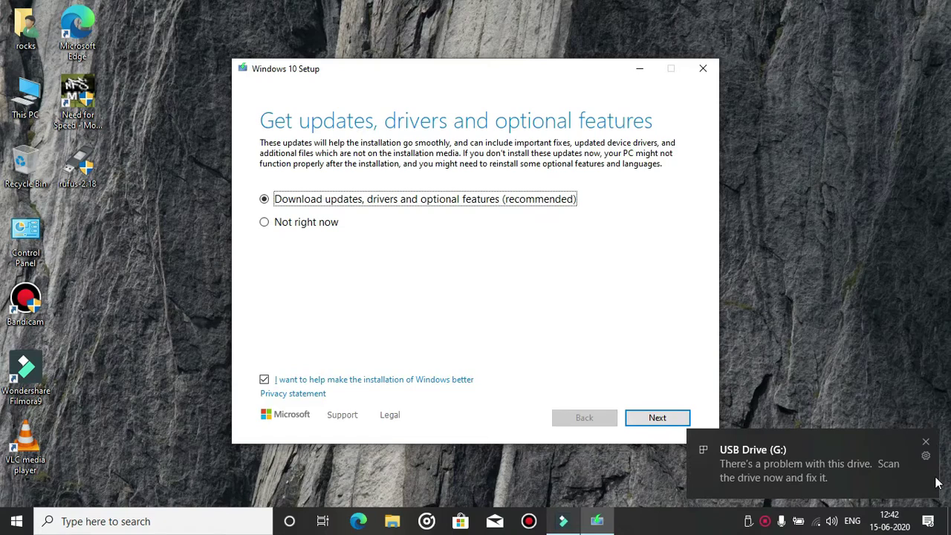
Step: Respond to the USB Drive (G:) problem notification by continuing without scanning the drive
{"action": "left_click", "coordinate": [811, 450]}
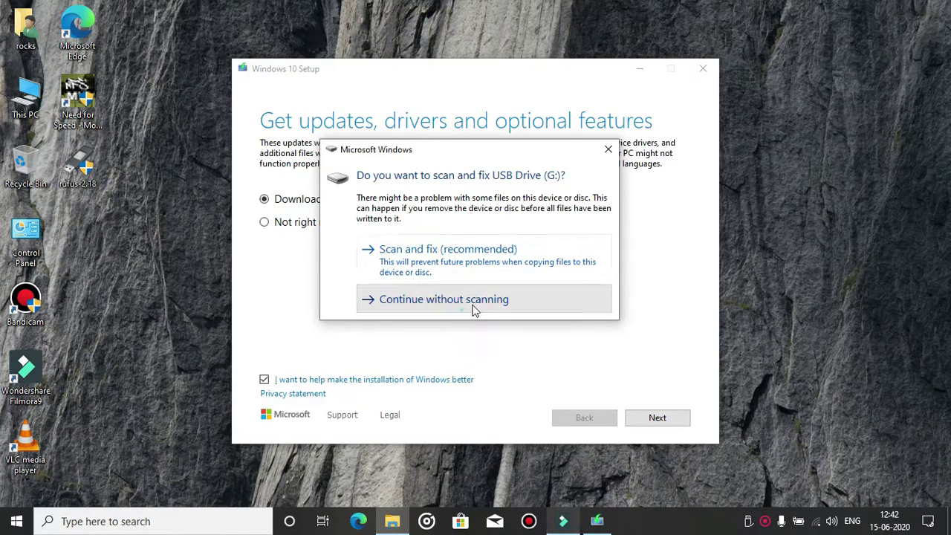
{"action": "left_click", "coordinate": [475, 310]}
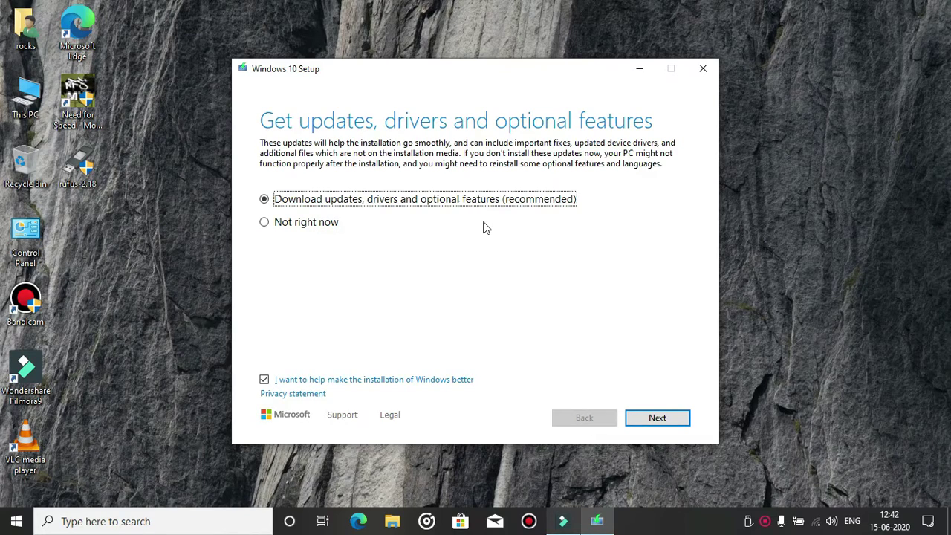
Step: Continue the setup with downloading updates, drivers and optional features, and dismiss the USB drive notification
{"action": "left_click", "coordinate": [654, 425]}
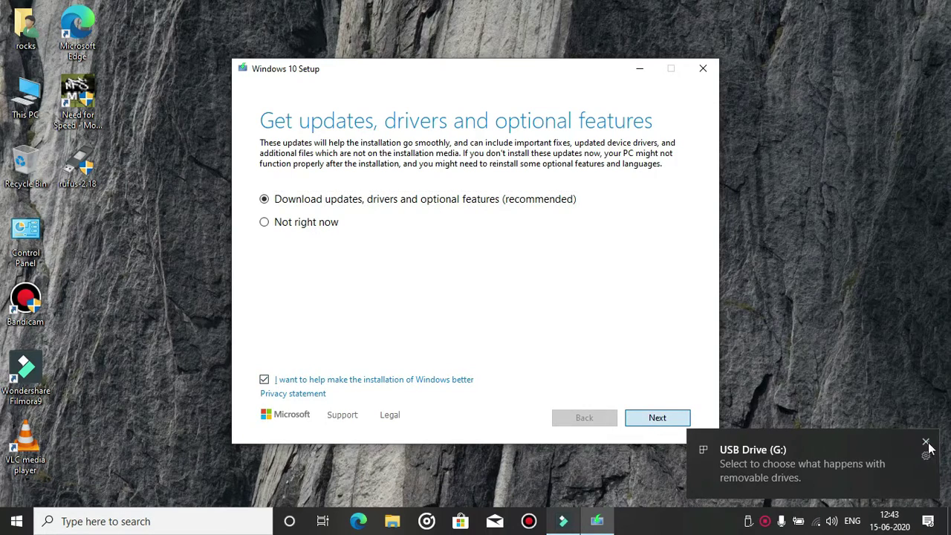
{"action": "left_click", "coordinate": [927, 445]}
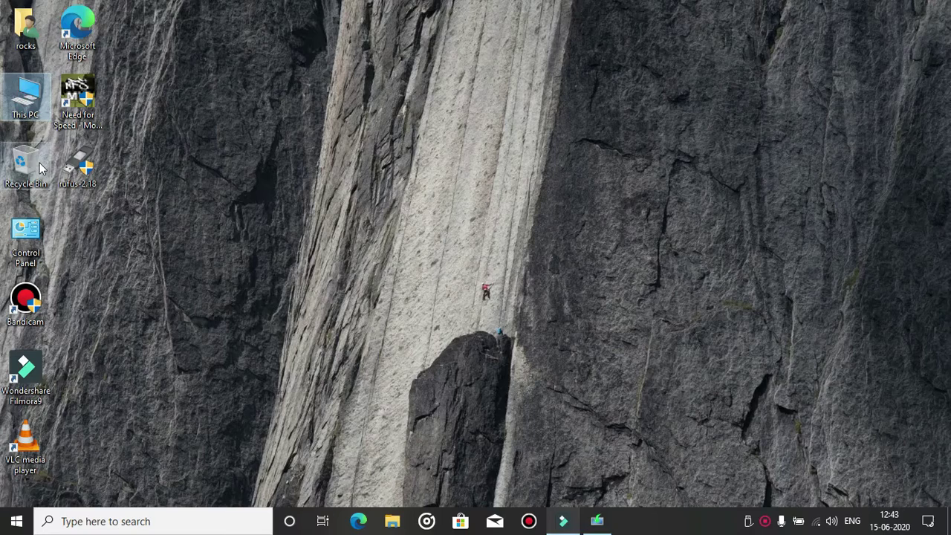
Step: Open USB Drive (G:) from This PC to examine its contents, and return to the drive overview
{"action": "key", "text": "super+e"}
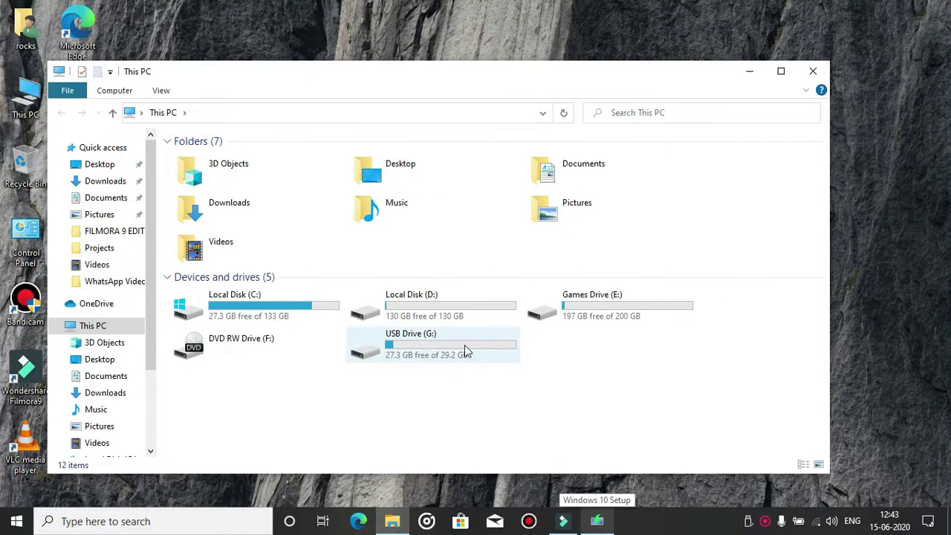
{"action": "left_click", "coordinate": [464, 344]}
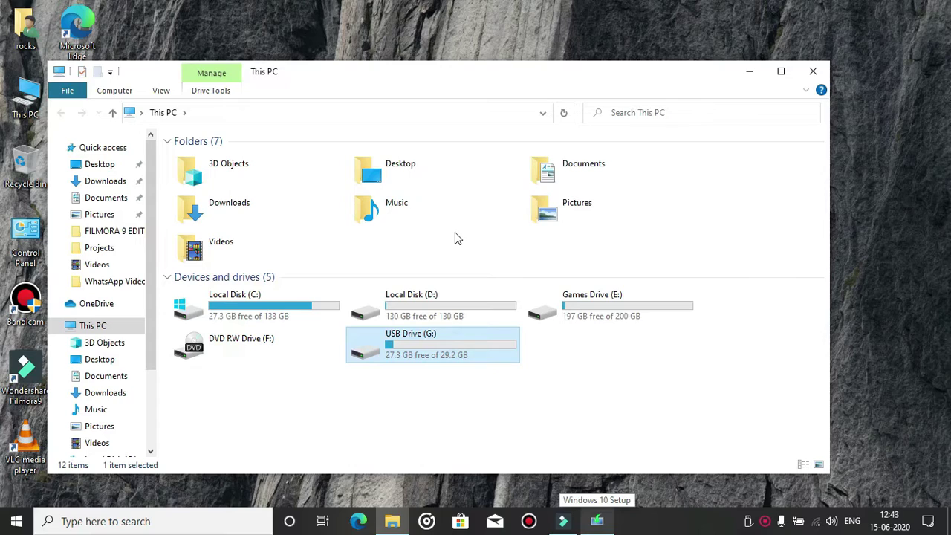
{"action": "key", "text": "Return"}
{"action": "key", "text": "ctrl+a"}
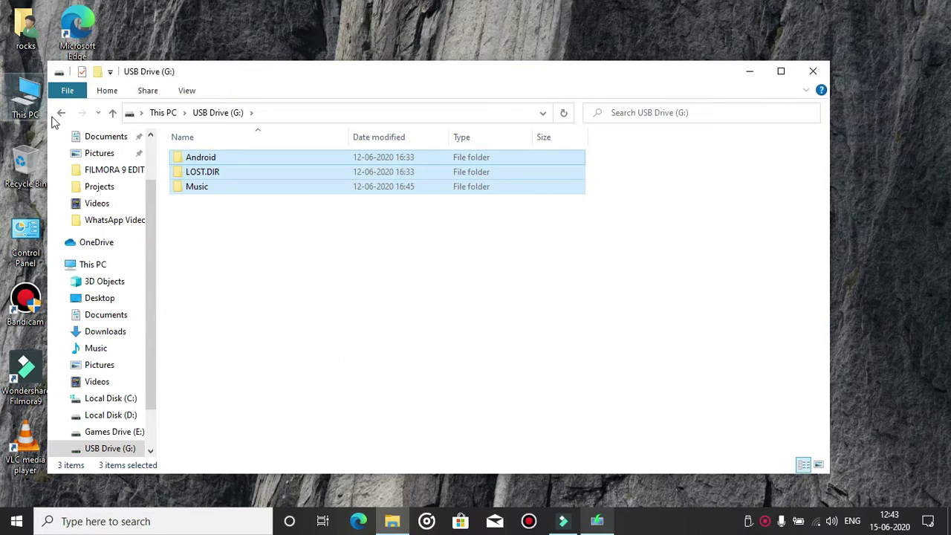
{"action": "left_click", "coordinate": [61, 113]}
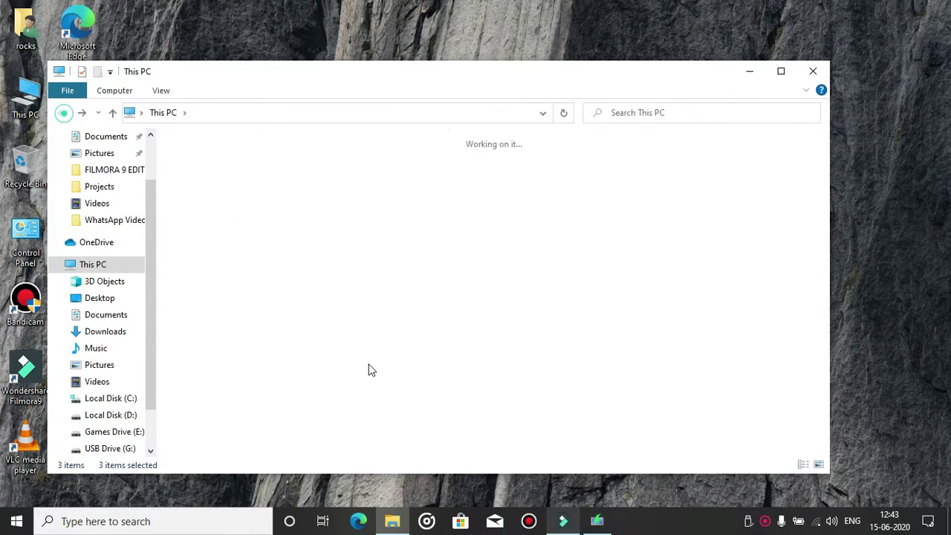
Step: Quick-format USB Drive (G:) as FAT32 with a 32-kilobyte allocation unit size, check the drive's contents, and close the file window
{"action": "right_click", "coordinate": [390, 352]}
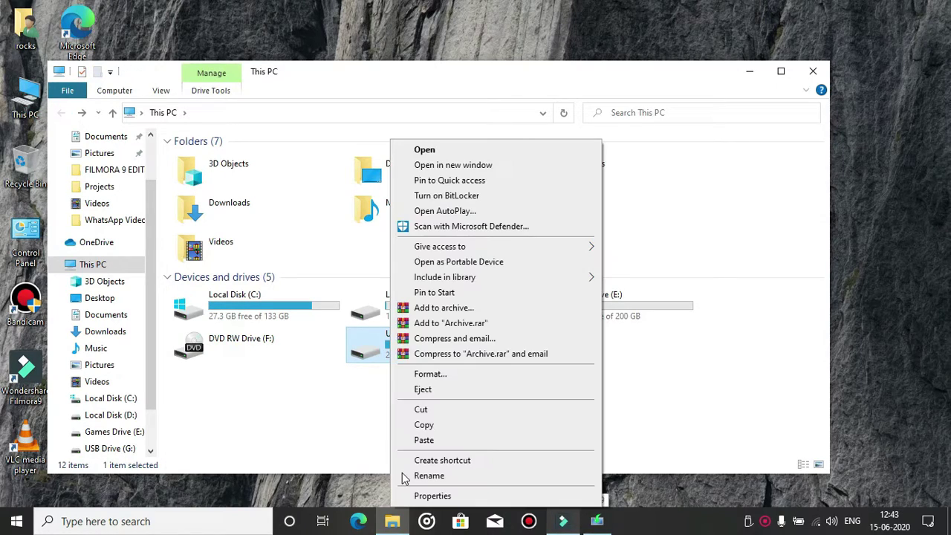
{"action": "left_click", "coordinate": [428, 373]}
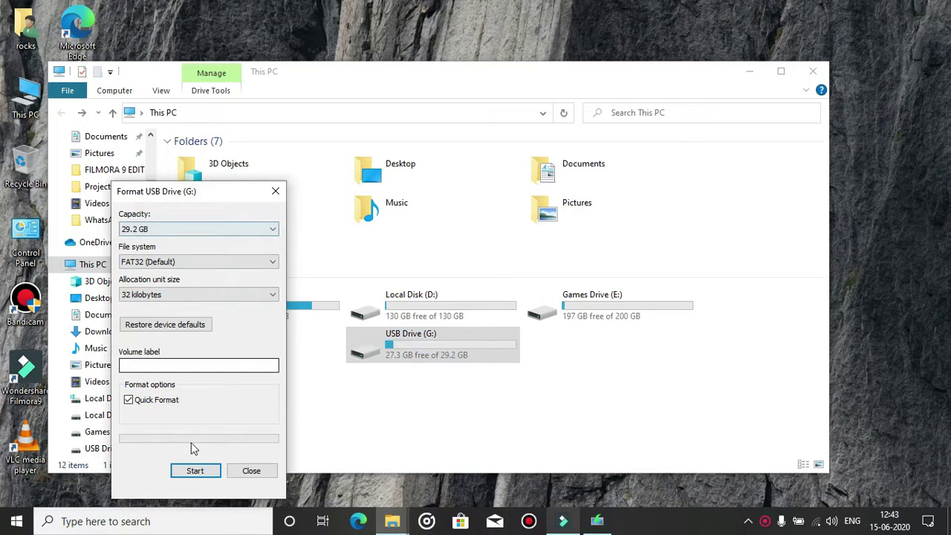
{"action": "left_click", "coordinate": [195, 470]}
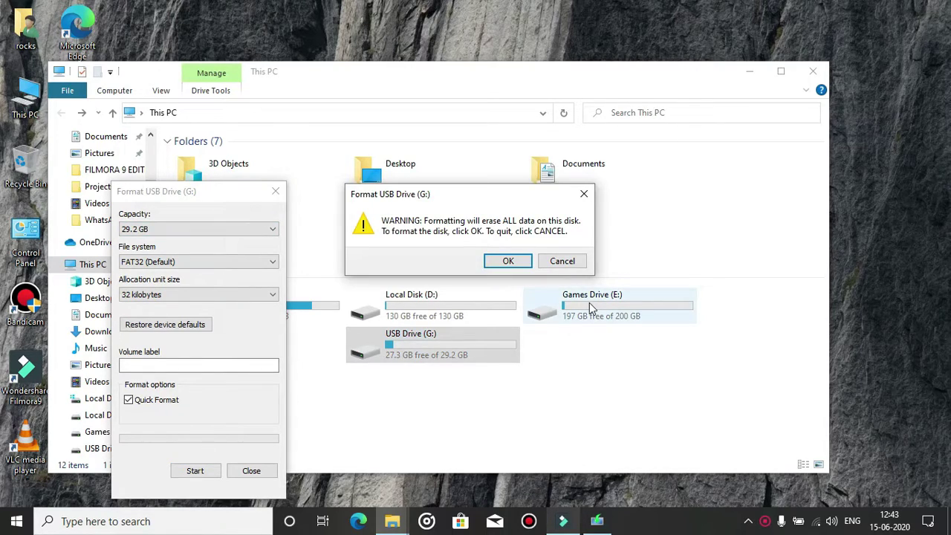
{"action": "key", "text": "Return"}
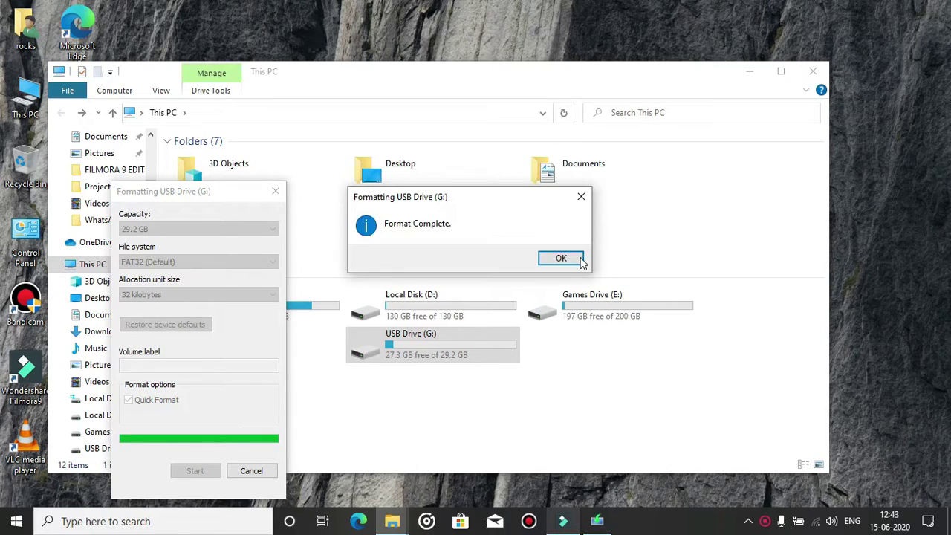
{"action": "key", "text": "Return"}
{"action": "left_click", "coordinate": [279, 196]}
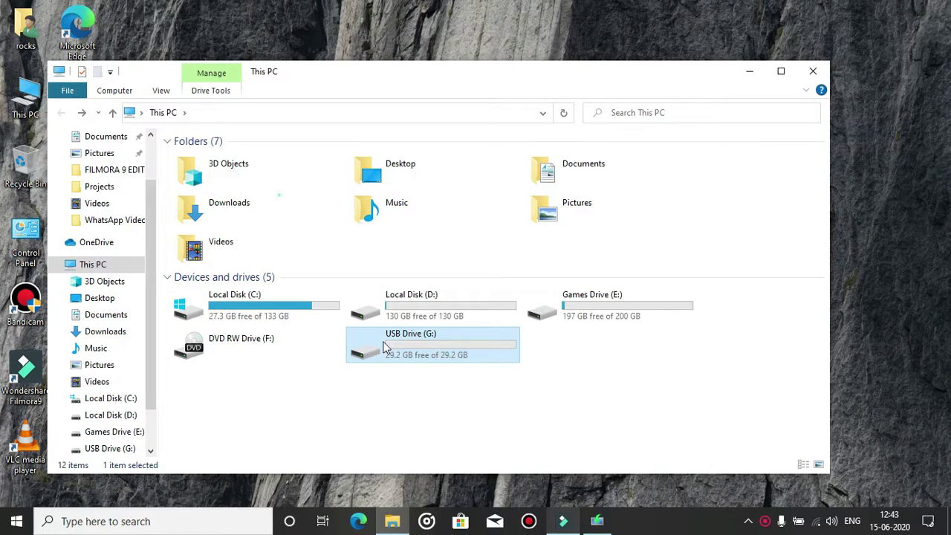
{"action": "double_click", "coordinate": [384, 346]}
{"action": "left_click", "coordinate": [813, 71]}
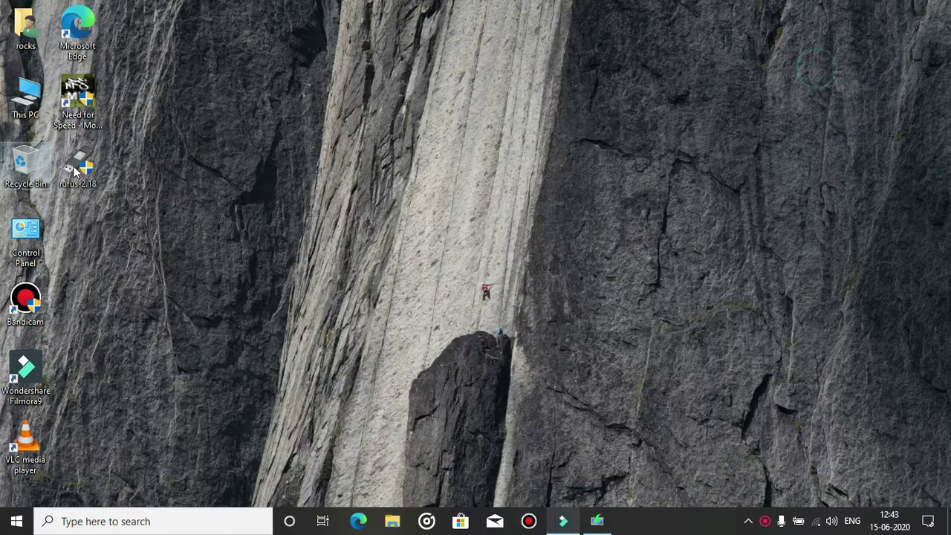
Step: Launch Rufus 2.18 and choose the 32GB G: device, the MBR partition scheme for BIOS or UEFI, and the FAT32 file system
{"action": "left_click", "coordinate": [85, 171]}
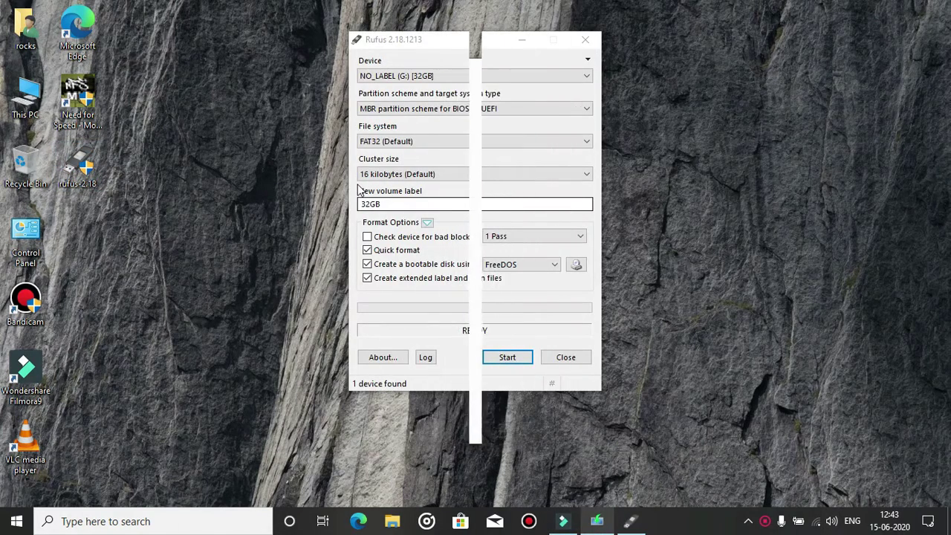
{"action": "left_click", "coordinate": [424, 76]}
{"action": "left_click", "coordinate": [470, 121]}
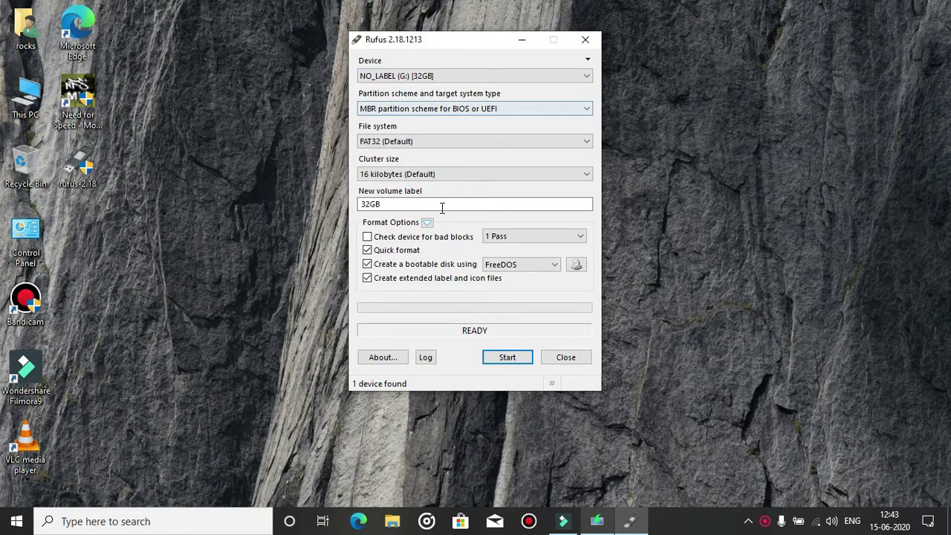
{"action": "left_click", "coordinate": [418, 143]}
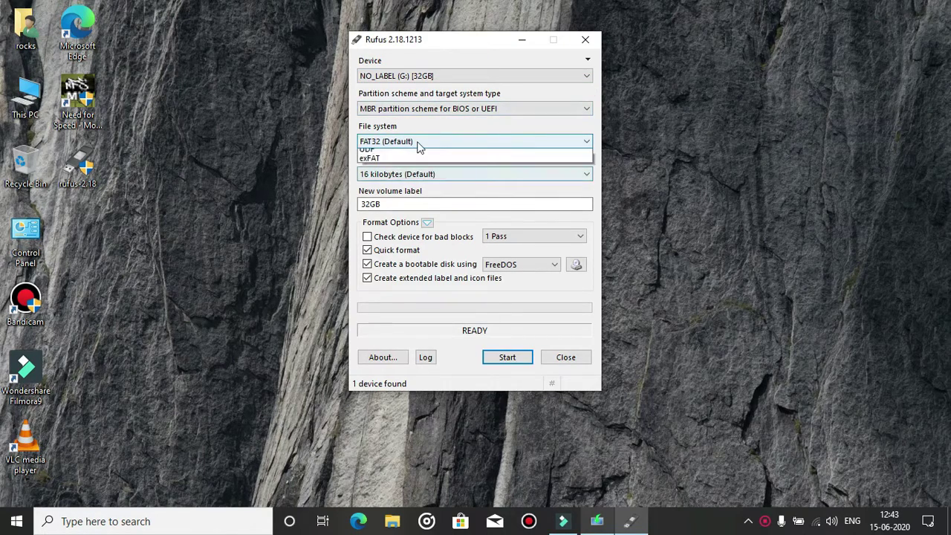
{"action": "left_click", "coordinate": [412, 154]}
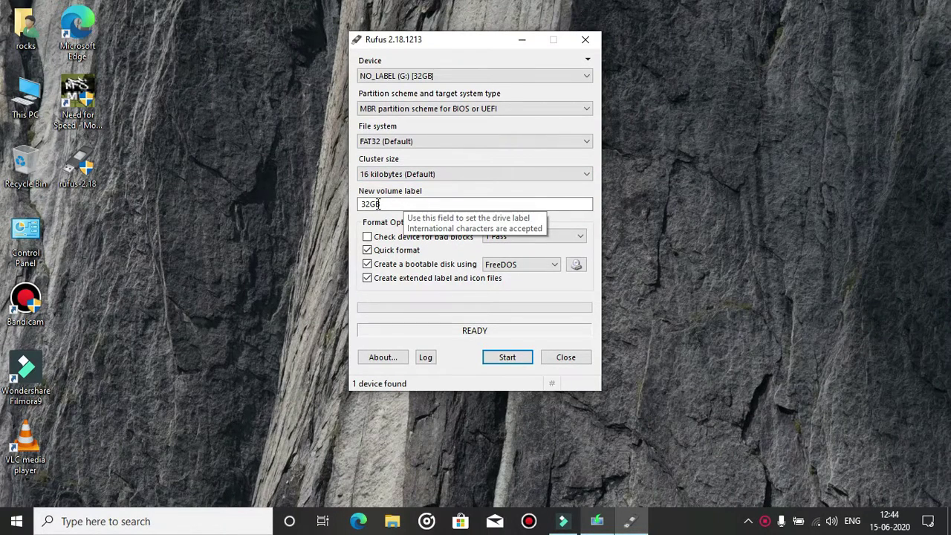
Step: Set the bootable disk to be created using an ISO Image
{"action": "left_click", "coordinate": [514, 265]}
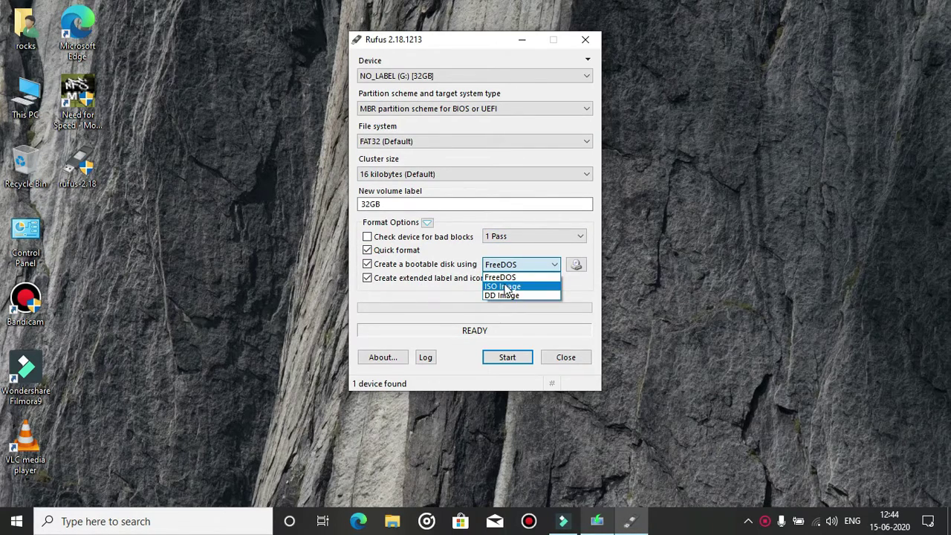
{"action": "left_click", "coordinate": [507, 286]}
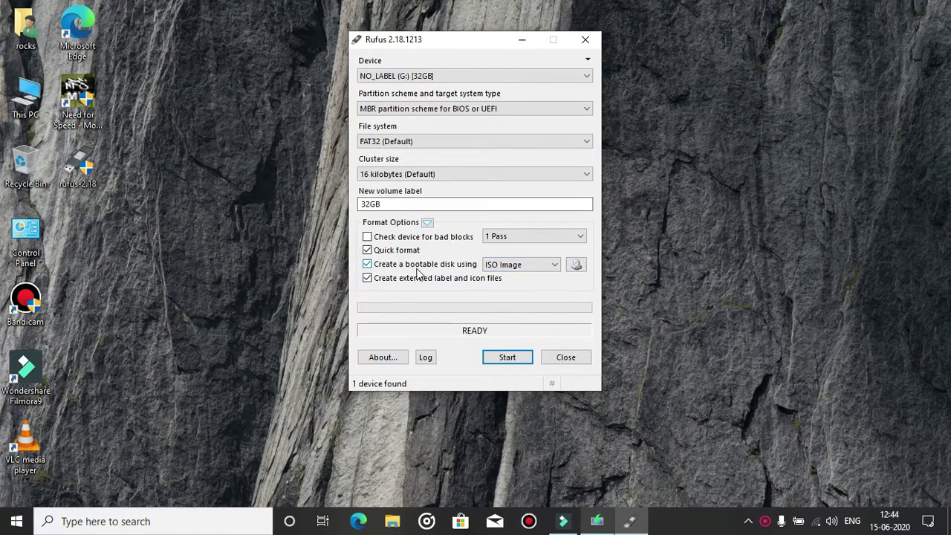
{"action": "left_click", "coordinate": [367, 264]}
Step: Load the _Getintopc.com_W10X64.PRO.OFF19.ENU.MAY2020 image from the Compressed folder in Downloads as the boot source
{"action": "left_click", "coordinate": [576, 265]}
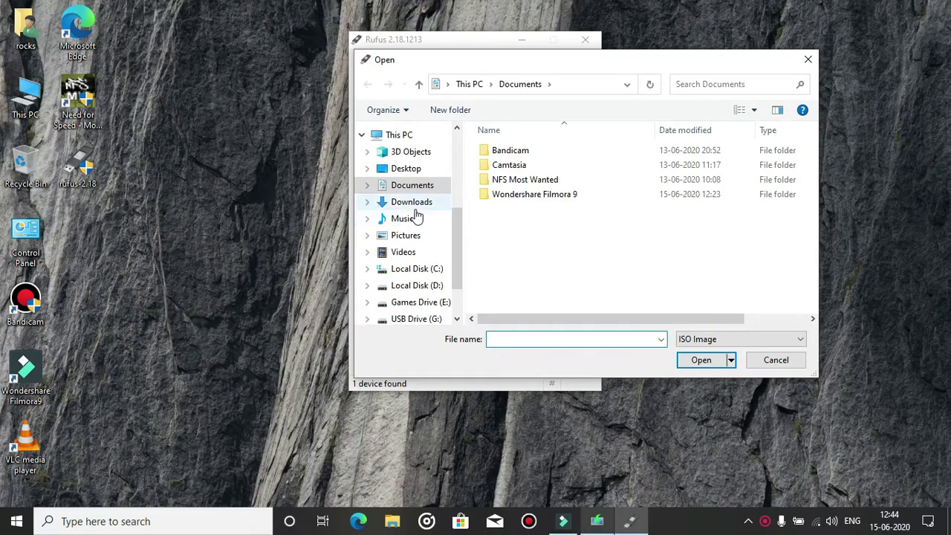
{"action": "left_click", "coordinate": [417, 204]}
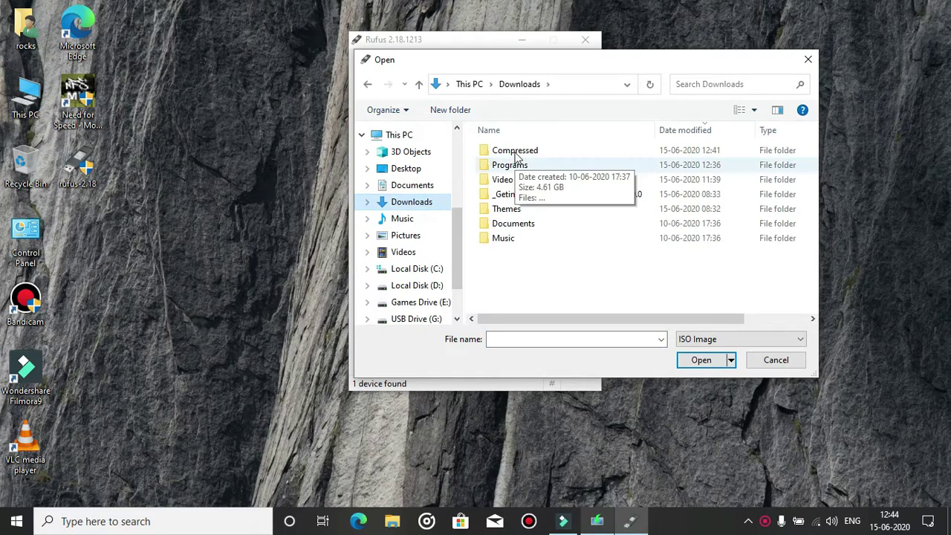
{"action": "left_click", "coordinate": [520, 152]}
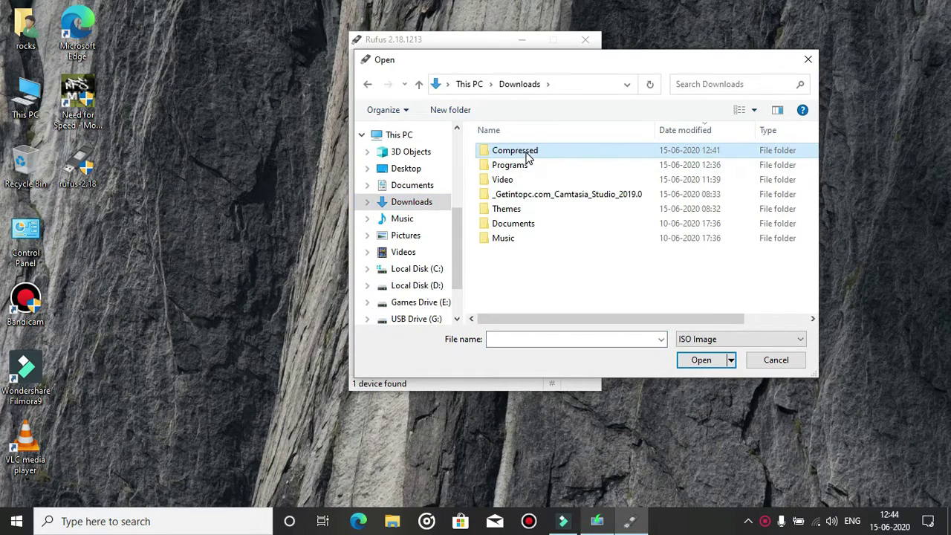
{"action": "double_click", "coordinate": [527, 157]}
{"action": "left_click", "coordinate": [587, 170]}
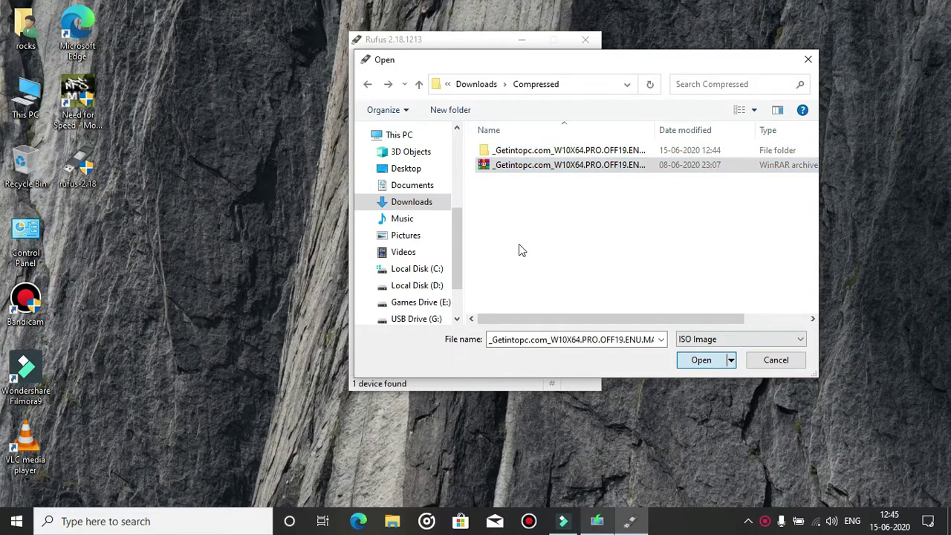
{"action": "key", "text": "Return"}
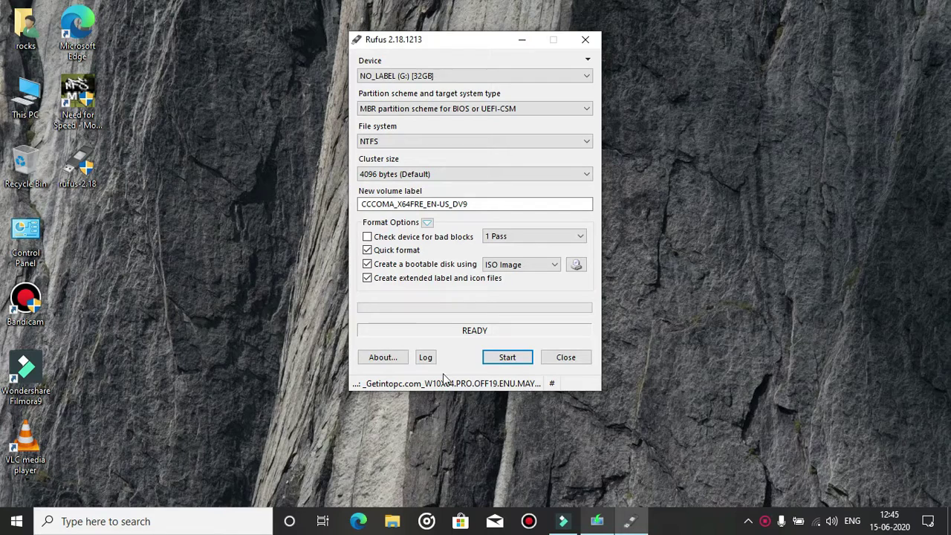
Step: Keep the 4096-byte cluster size, NTFS and the MBR scheme for BIOS or UEFI-CSM, and start creating the bootable USB drive
{"action": "left_click_drag", "start_coordinate": [469, 204], "coordinate": [359, 204]}
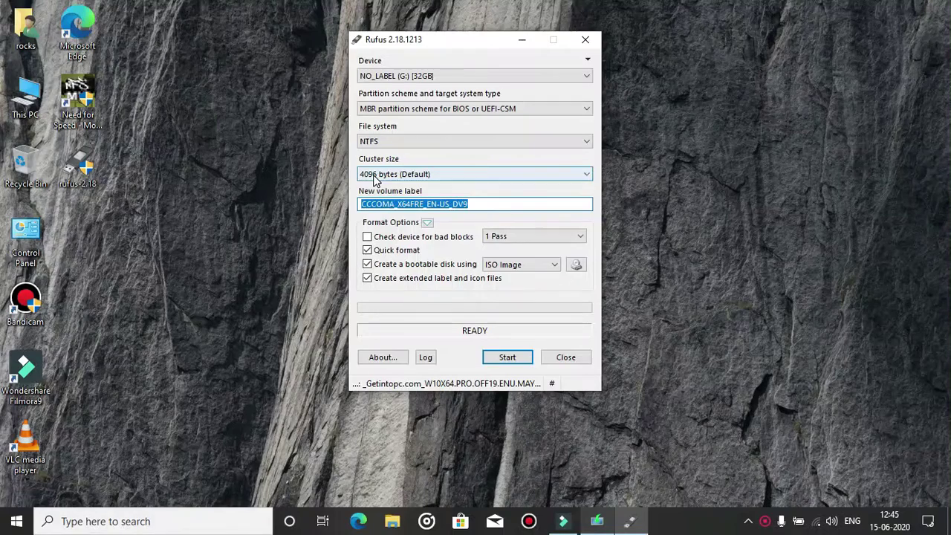
{"action": "left_click", "coordinate": [376, 177]}
{"action": "left_click", "coordinate": [376, 177]}
{"action": "left_click", "coordinate": [377, 141]}
{"action": "left_click", "coordinate": [377, 141]}
{"action": "left_click", "coordinate": [385, 111]}
{"action": "left_click", "coordinate": [416, 120]}
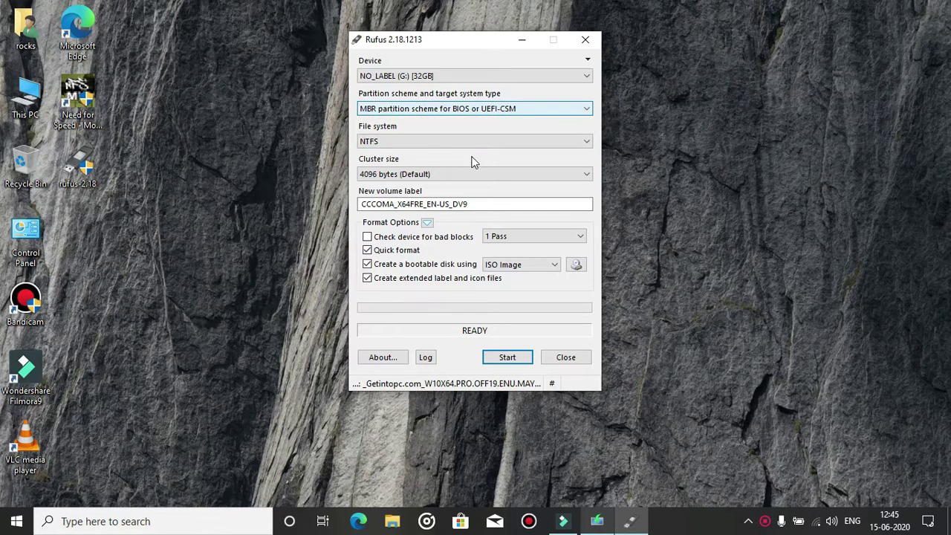
{"action": "left_click", "coordinate": [504, 358]}
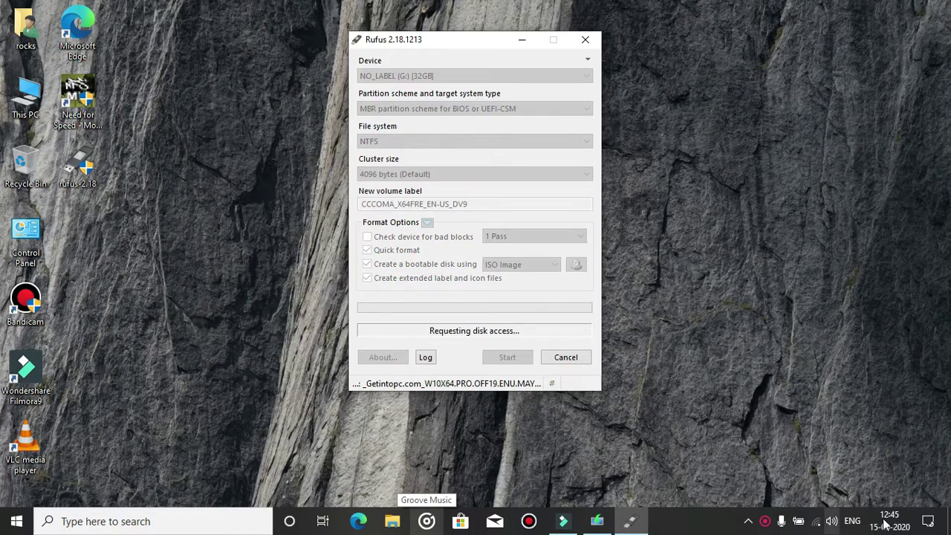